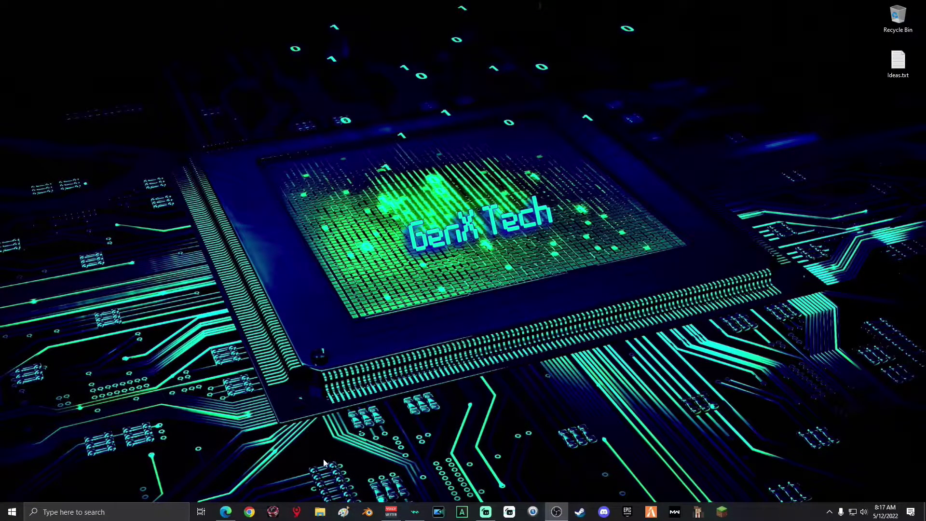
Download win-capture-audio-2.2.2-beta-setup.exe from its GitHub release in Edge and launch it
left_click(225, 511)
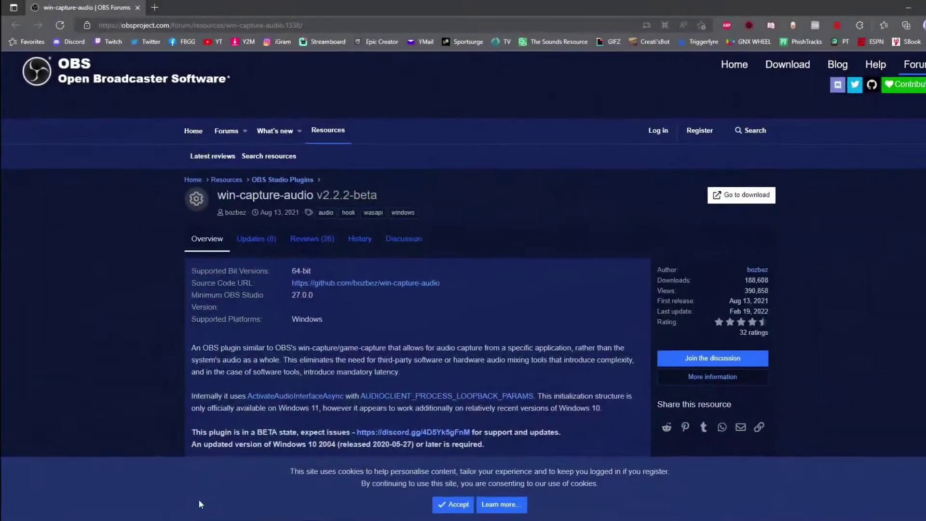
left_click(116, 27)
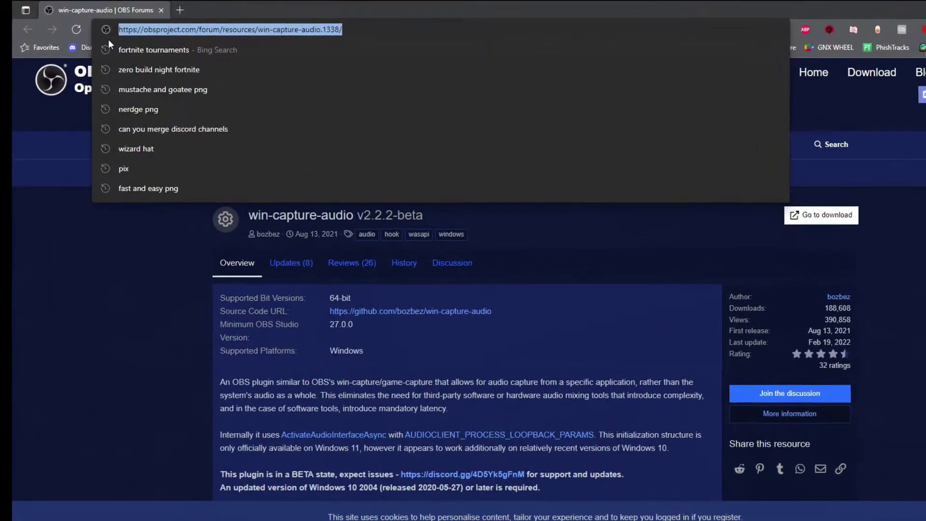
left_click(93, 273)
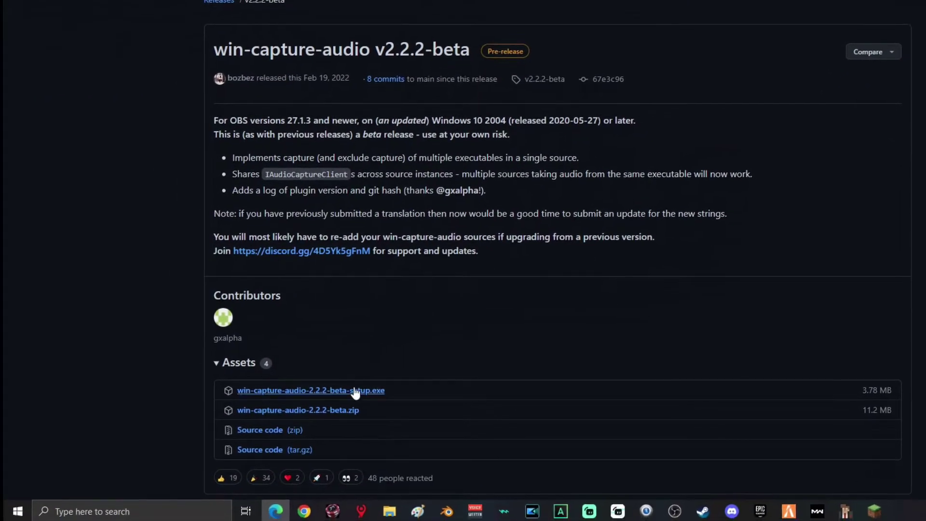
left_click(333, 397)
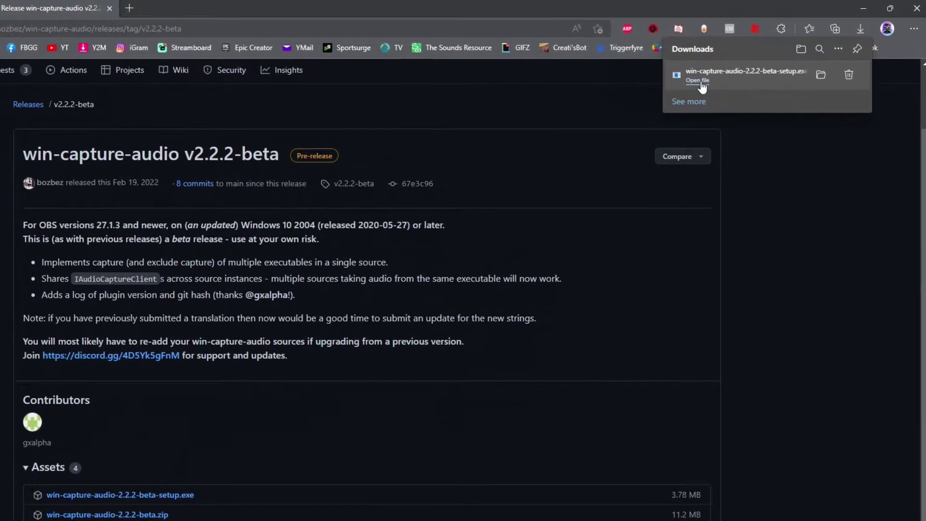
left_click(699, 80)
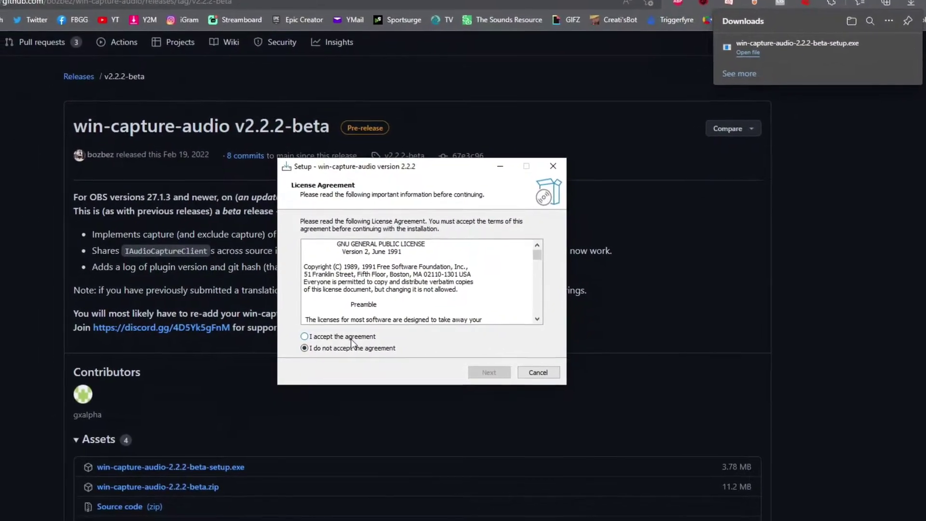
Accept the license, install win-capture-audio into the default OBS folders, then close Edge
left_click(337, 344)
left_click(506, 372)
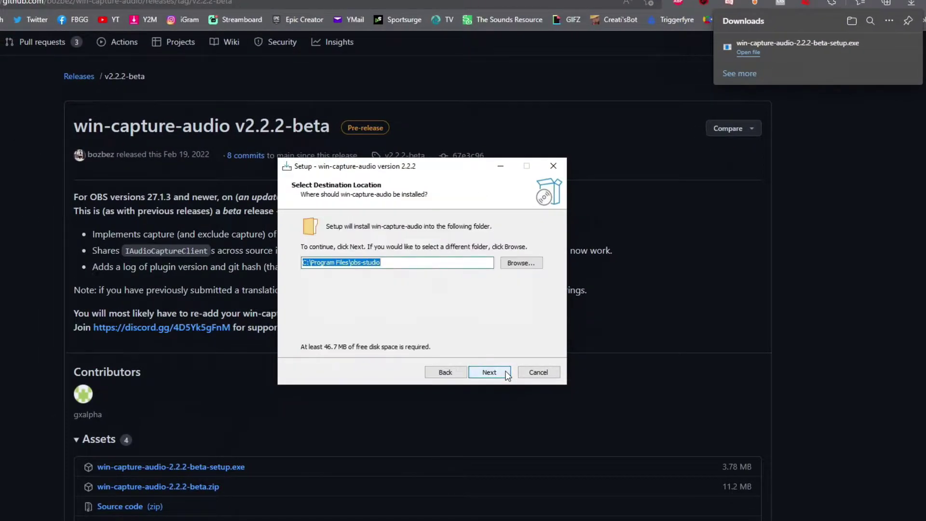
left_click(506, 371)
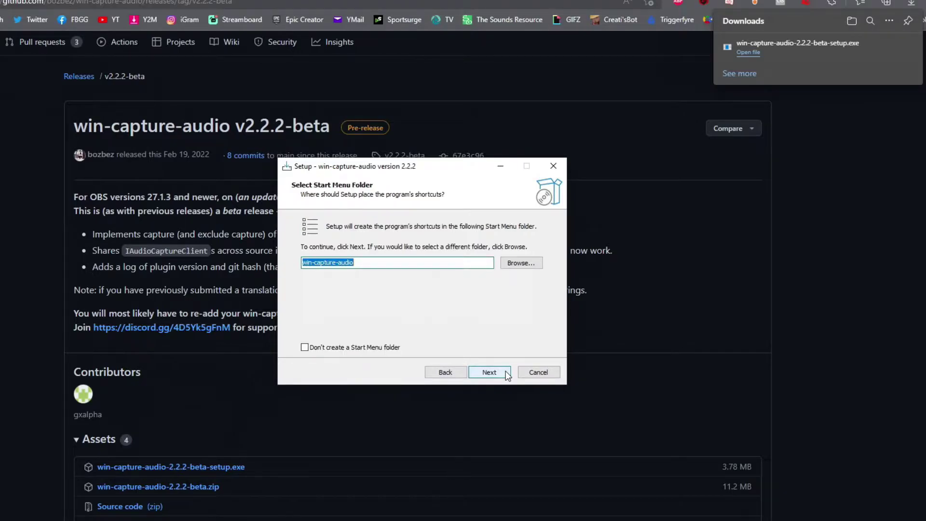
left_click(506, 372)
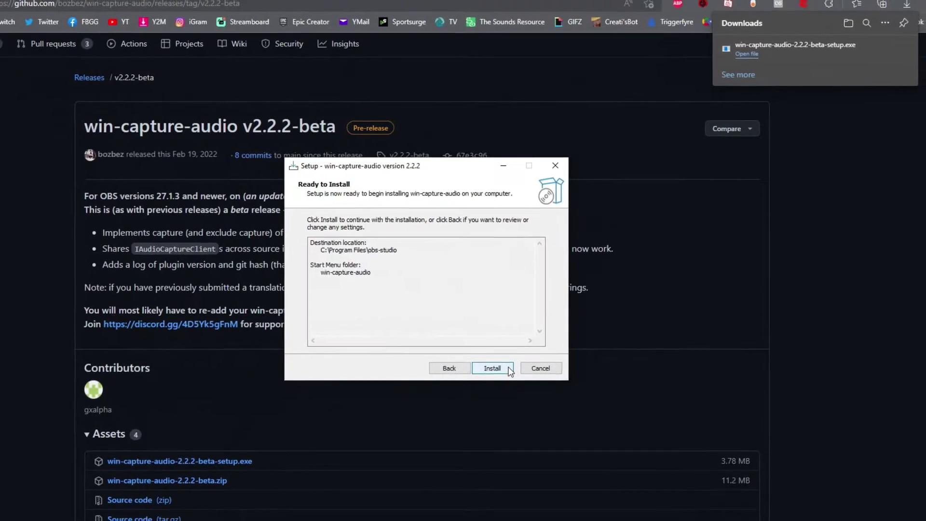
left_click(515, 362)
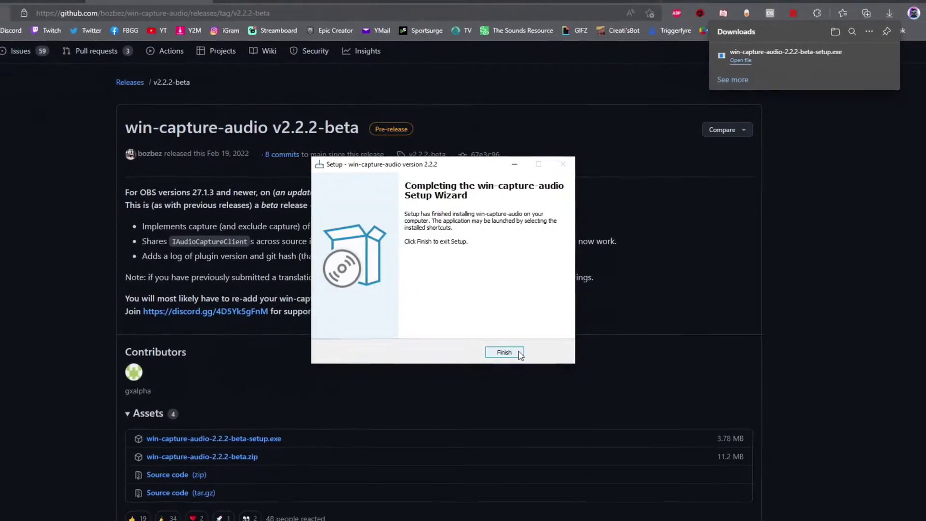
left_click(523, 345)
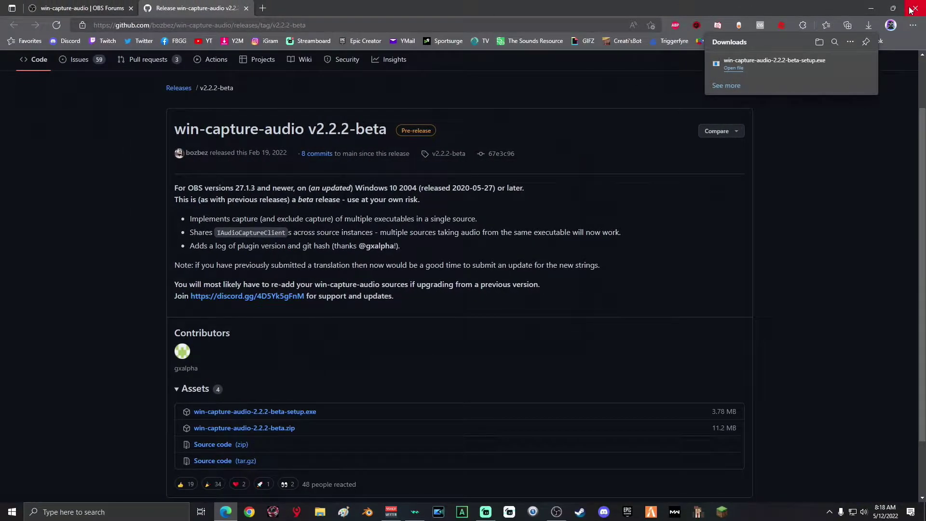
left_click(912, 9)
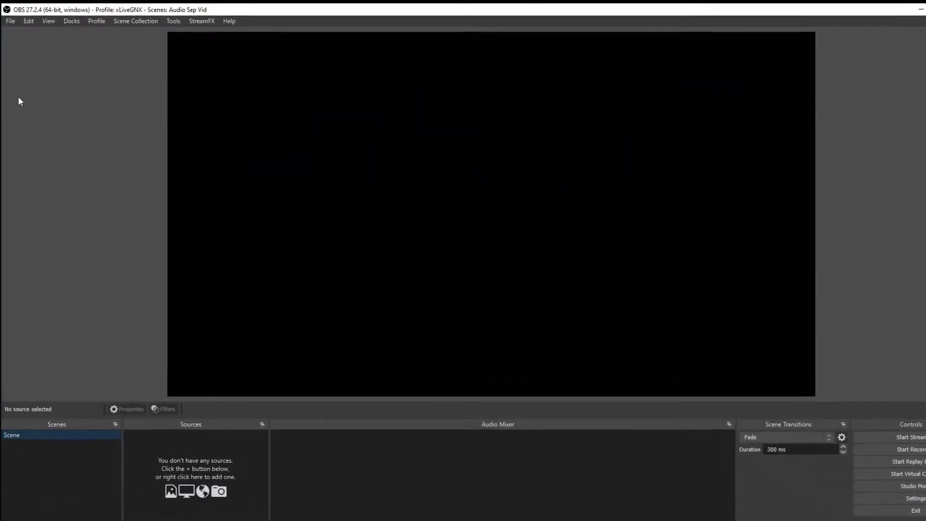
Confirm all Global Audio Devices remain Disabled in OBS audio settings
left_click(10, 21)
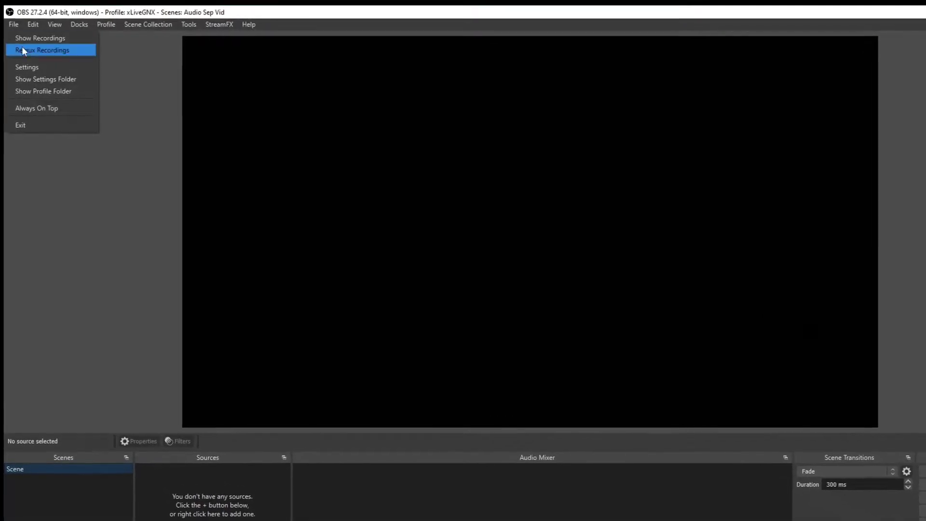
left_click(28, 67)
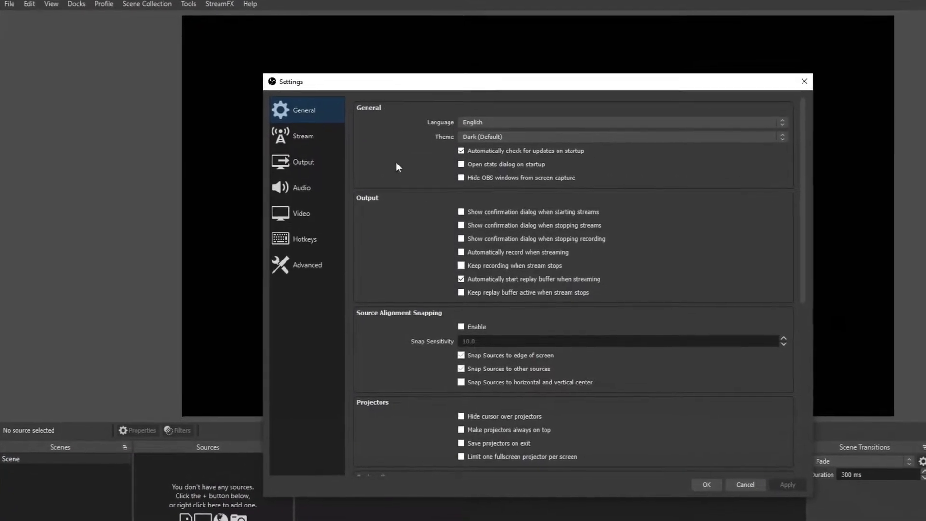
left_click(304, 196)
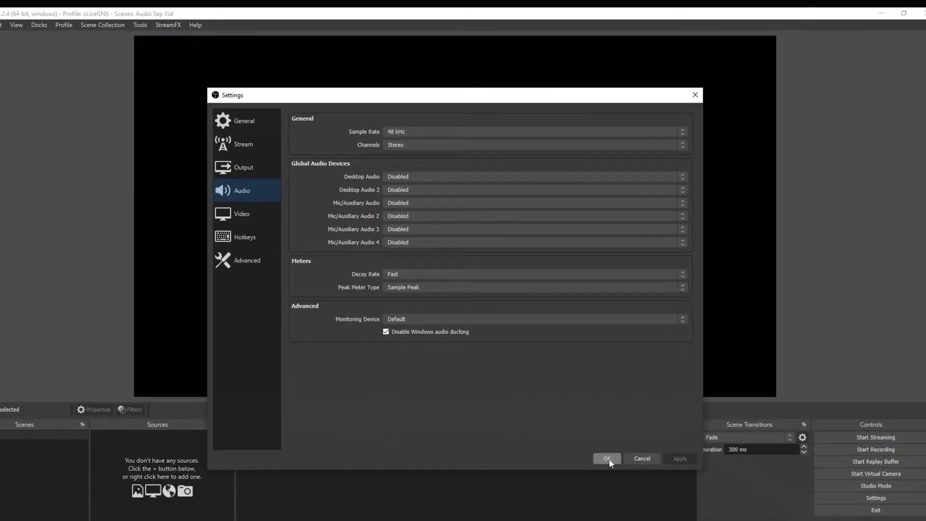
left_click(607, 459)
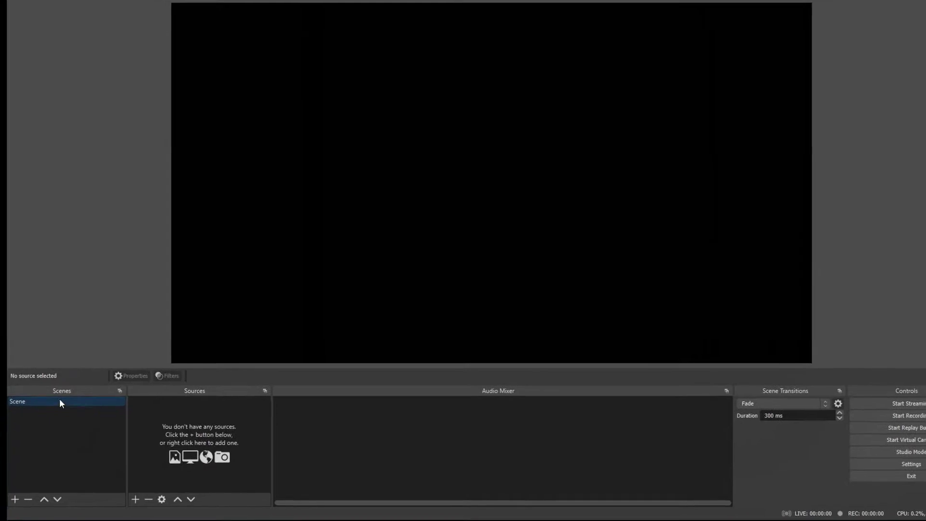
Rename the scene to 'Nest- Audio' and add a 'microphone' Audio Input Capture using the Realtek mic
right_click(42, 390)
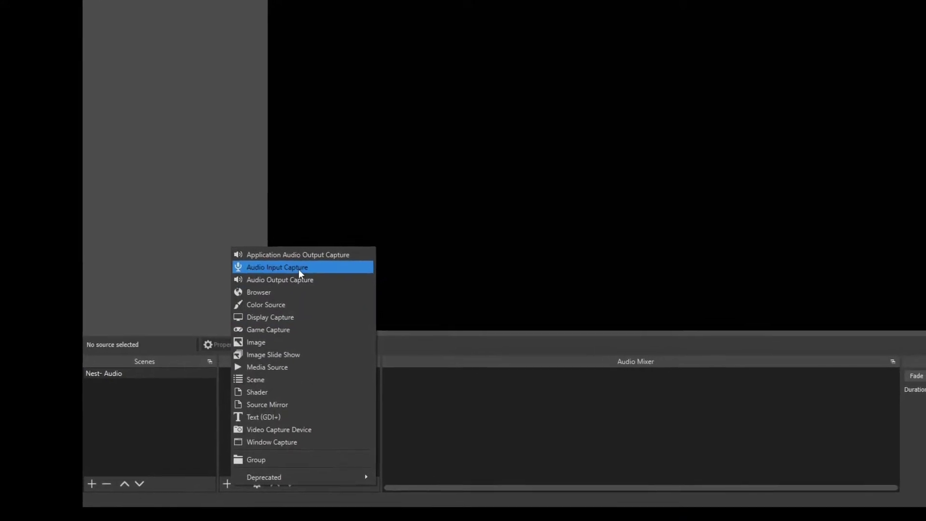
left_click(286, 276)
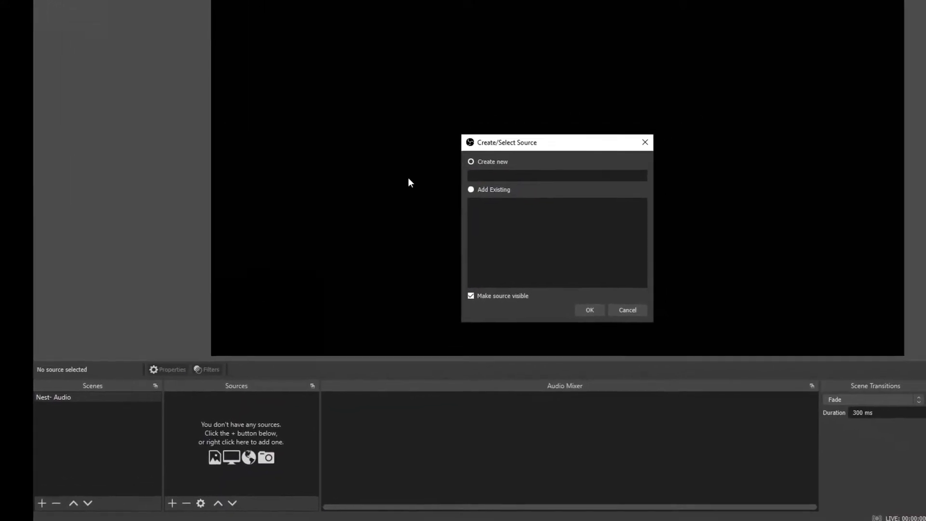
type("mi")
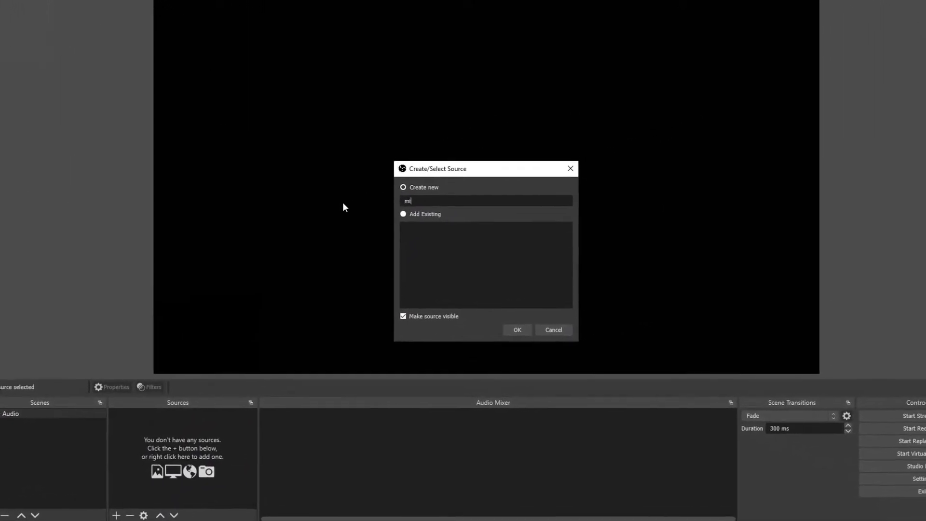
type("crophone")
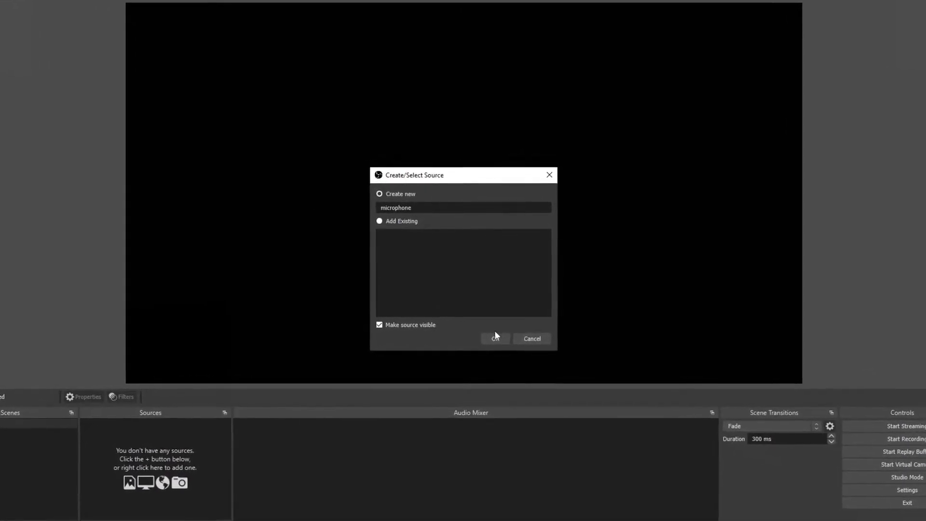
left_click(499, 339)
left_click(341, 117)
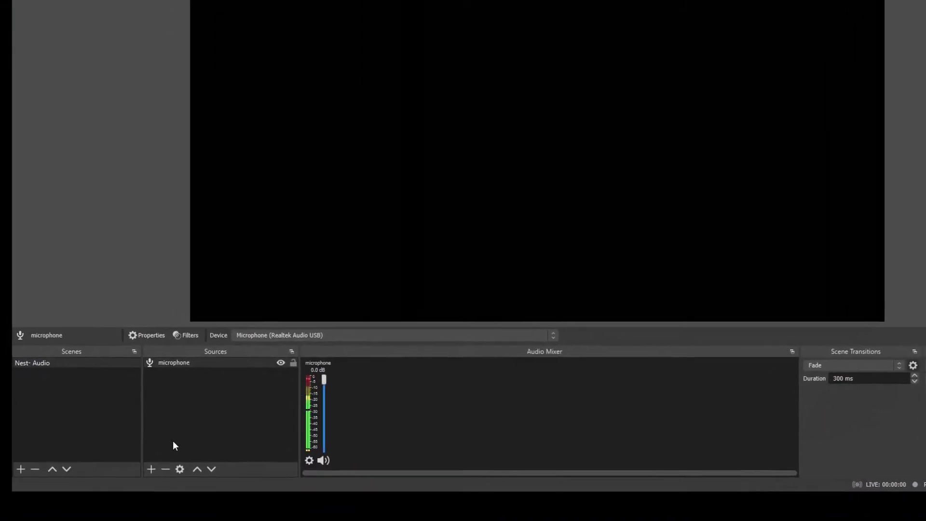
Add a 'Discord' Application Audio Output Capture source capturing only Discord.exe
left_click(151, 469)
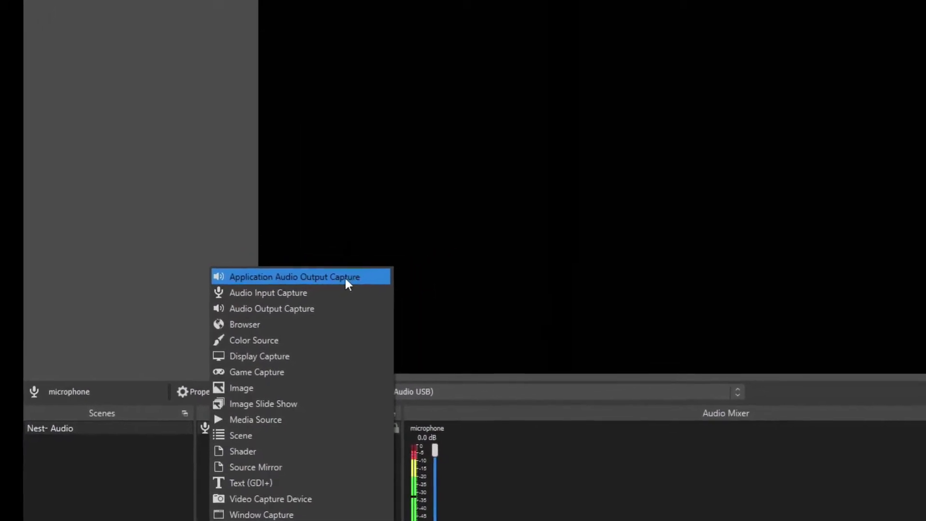
left_click(346, 279)
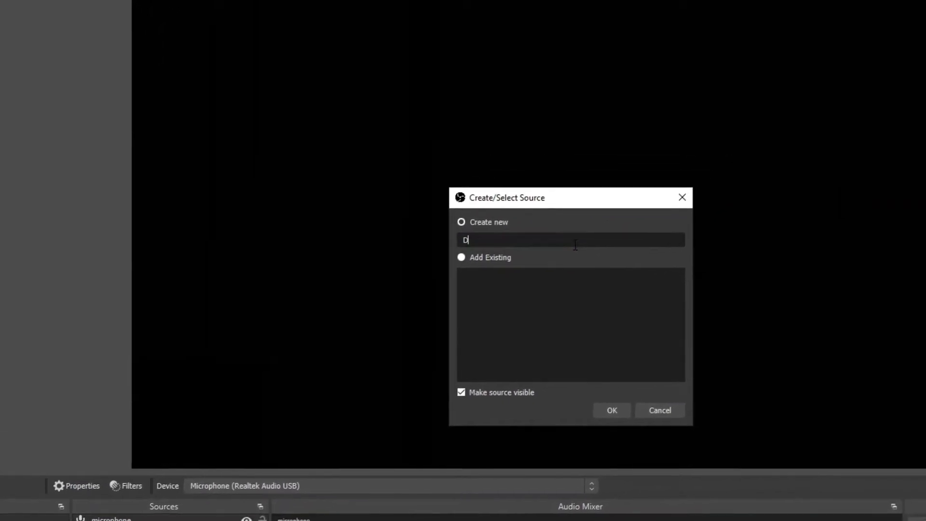
type("Dis")
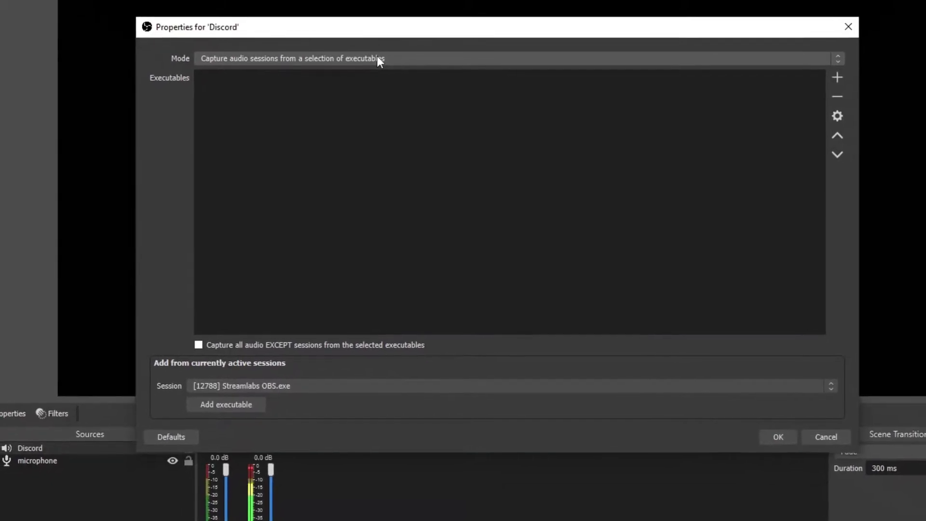
left_click(266, 380)
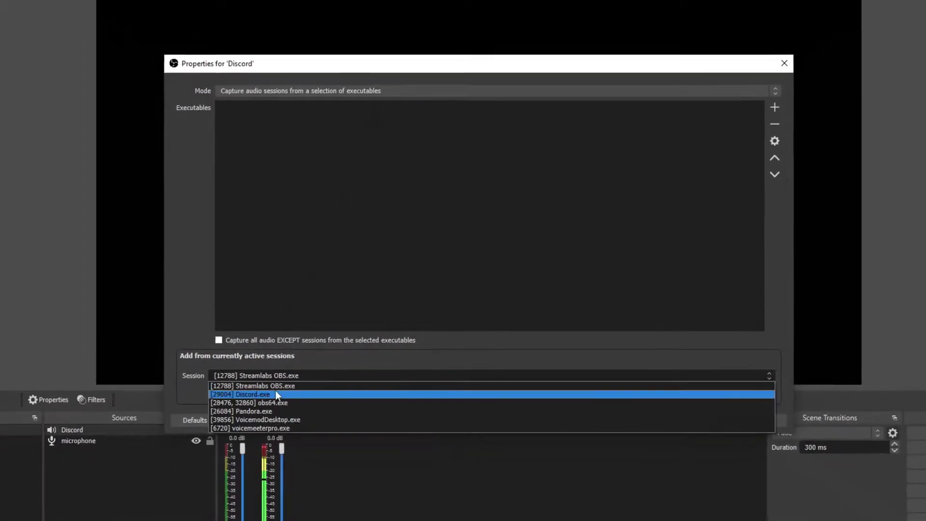
left_click(253, 393)
left_click(256, 394)
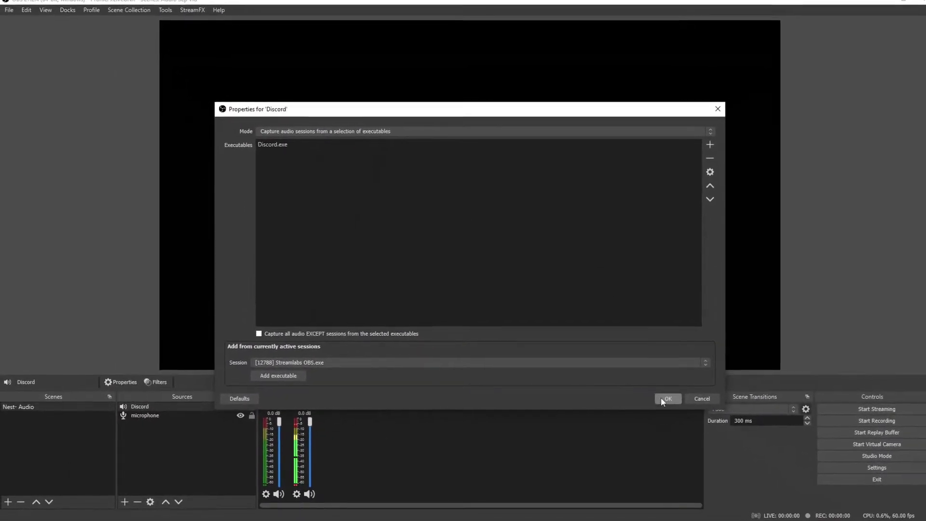
left_click(659, 398)
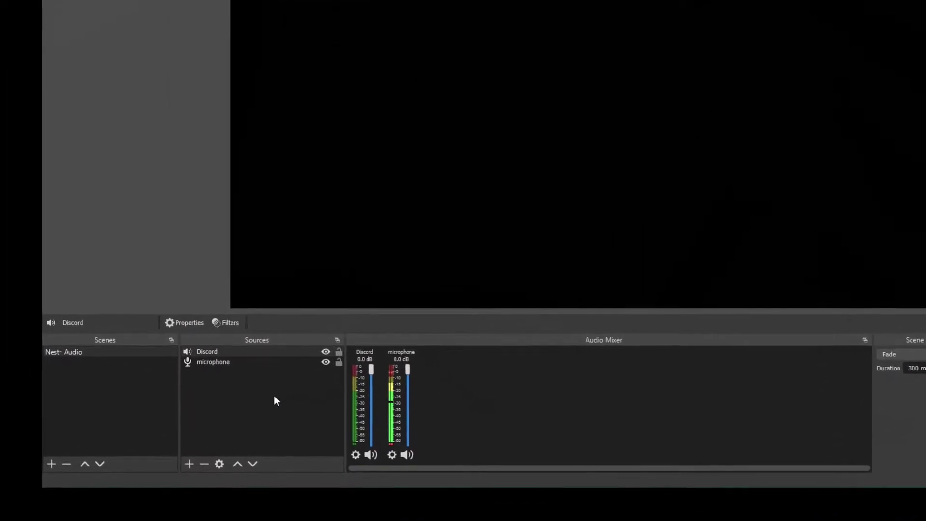
left_click(196, 462)
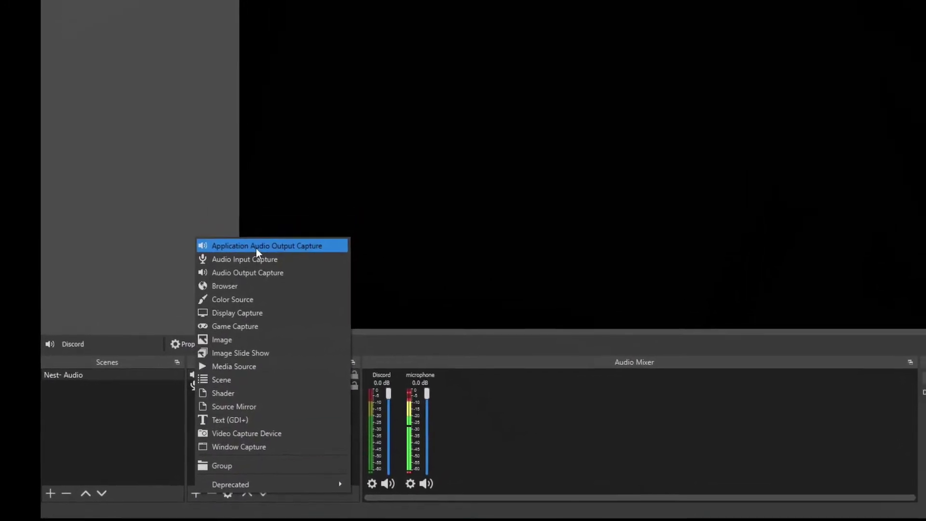
Add a 'Music' Application Audio Output Capture source capturing only Pandora.exe
left_click(265, 229)
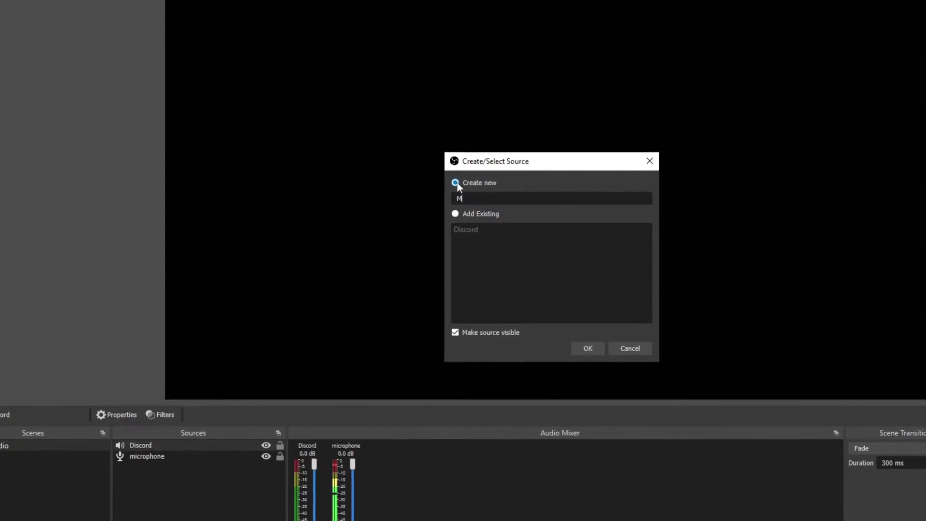
type("usic")
key("Return")
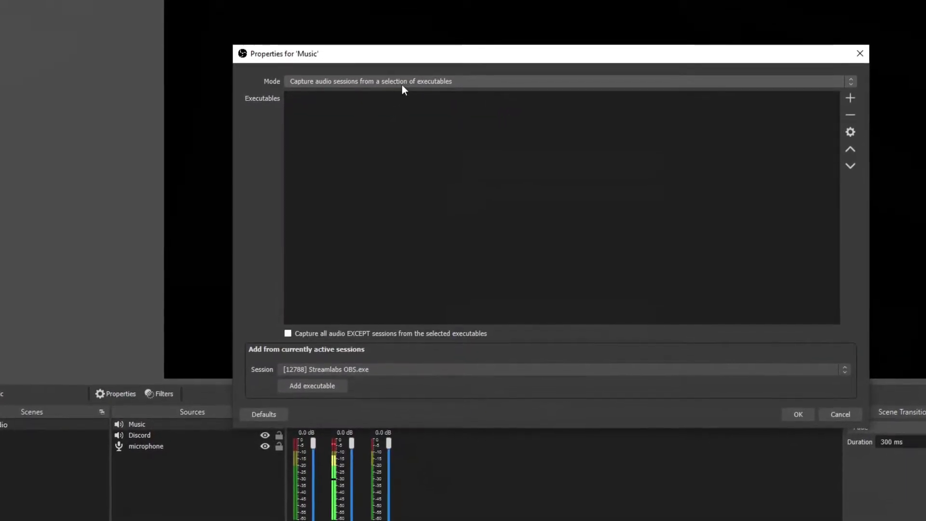
left_click(384, 359)
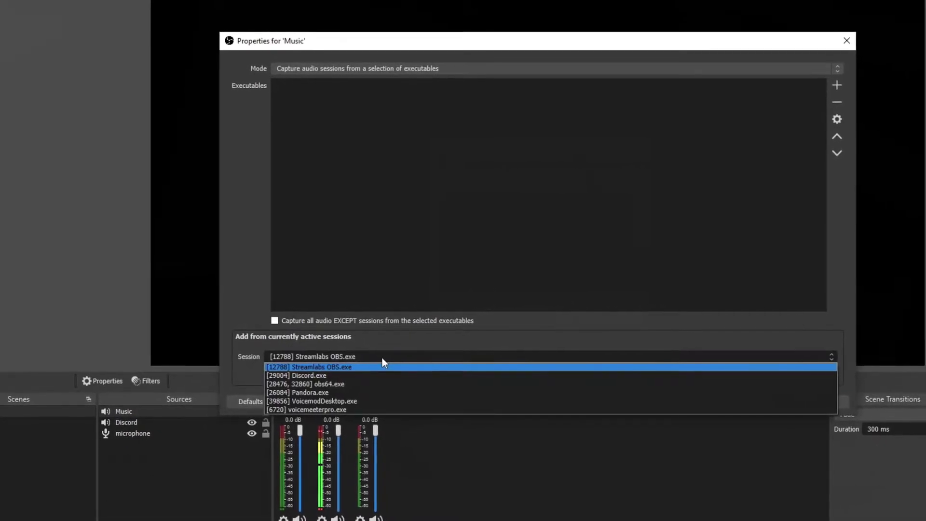
left_click(373, 389)
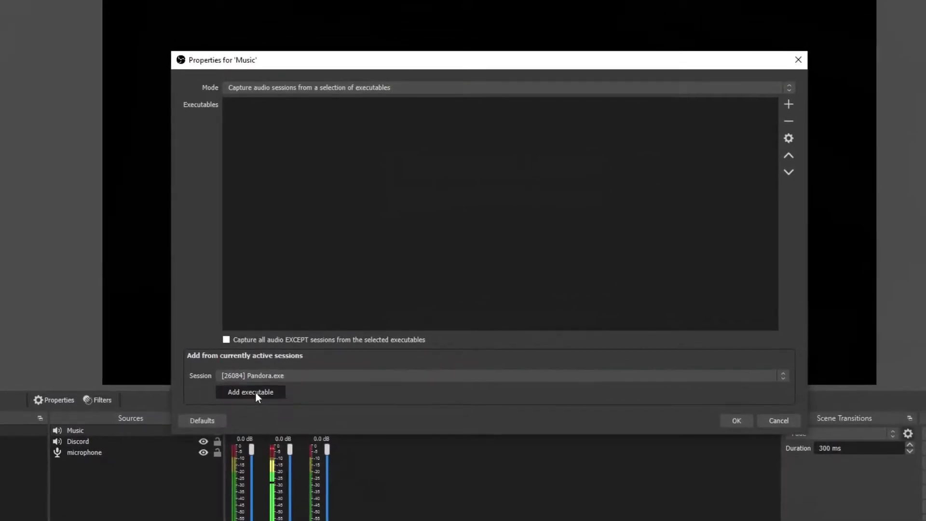
left_click(256, 389)
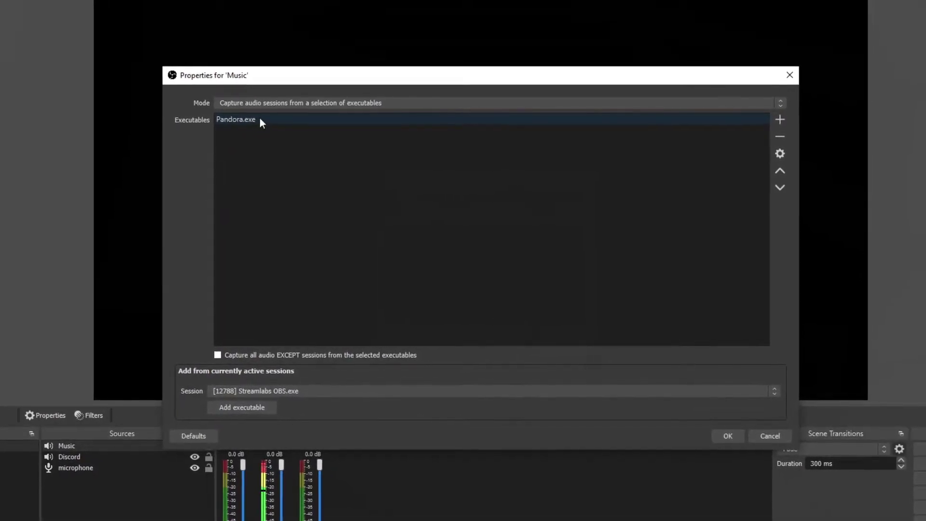
left_click(299, 392)
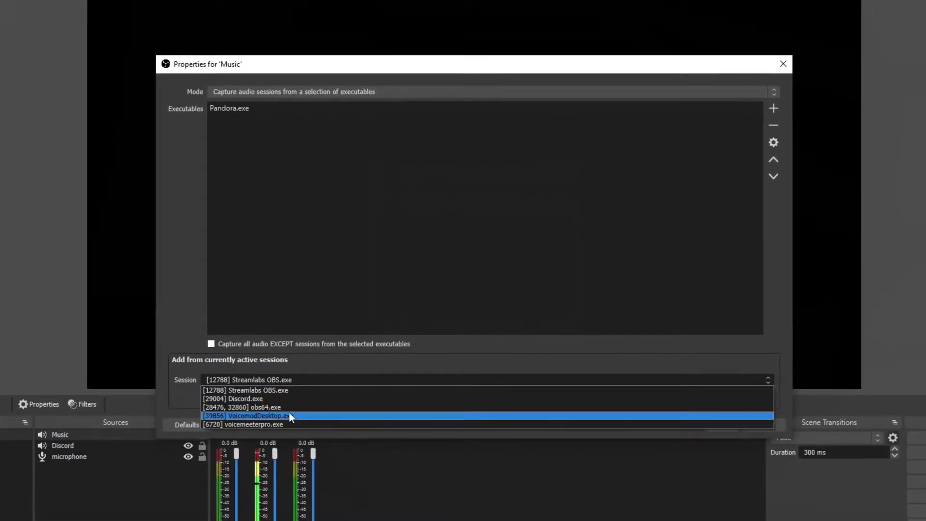
left_click(183, 393)
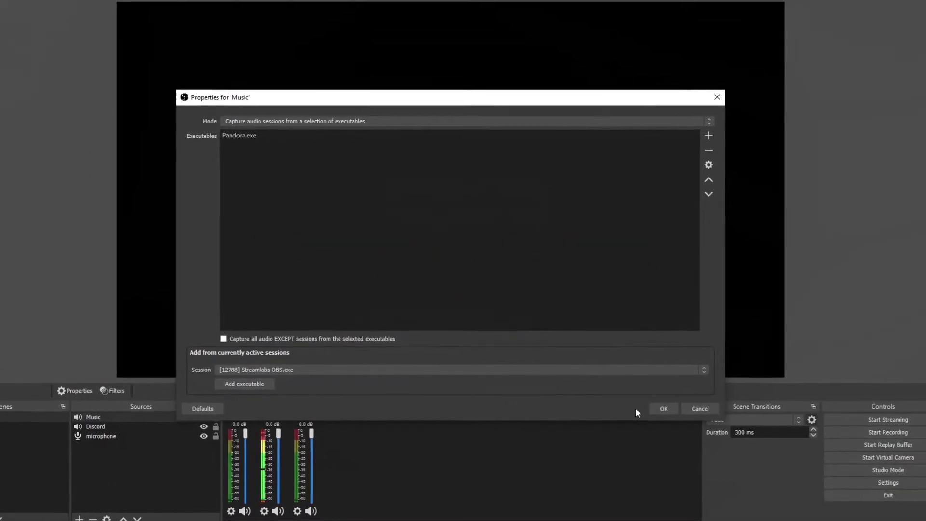
left_click(652, 408)
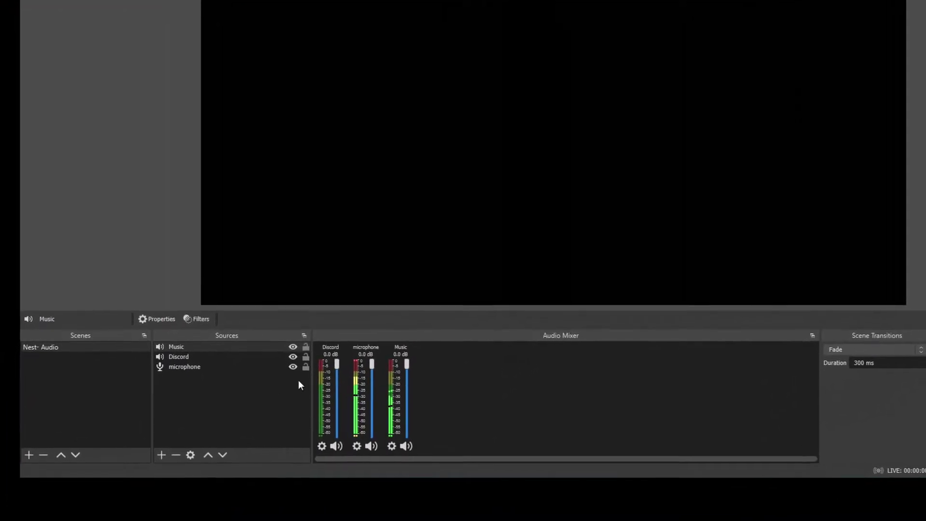
Add a 'Games' application audio source capturing only Official Krunker.io Client.exe
left_click(161, 455)
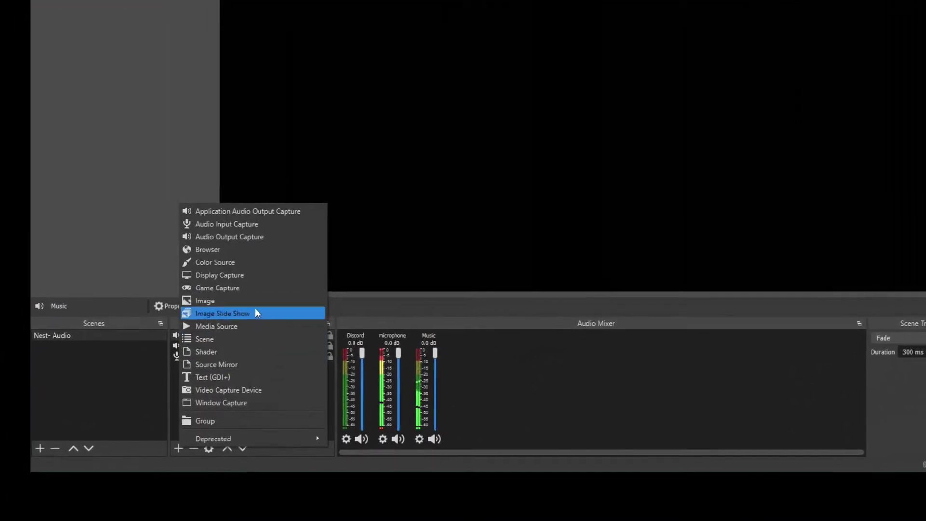
left_click(250, 223)
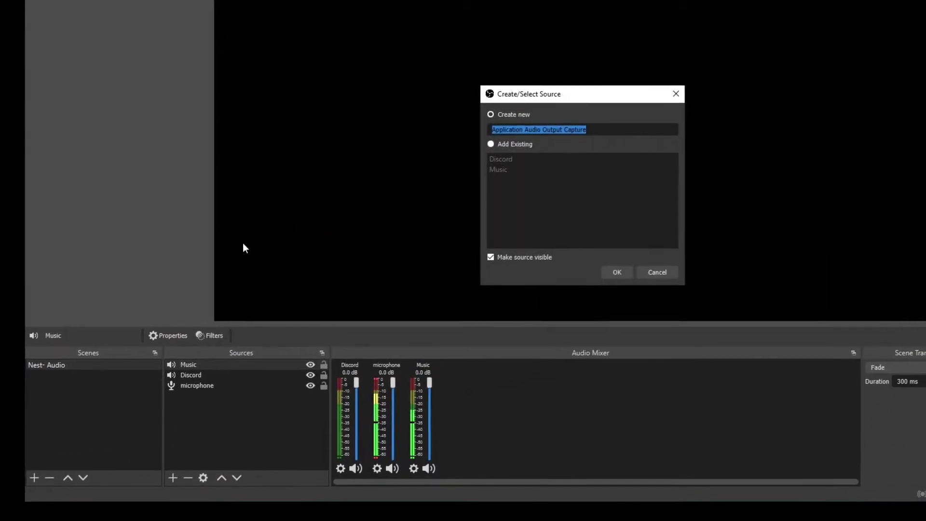
type("Games")
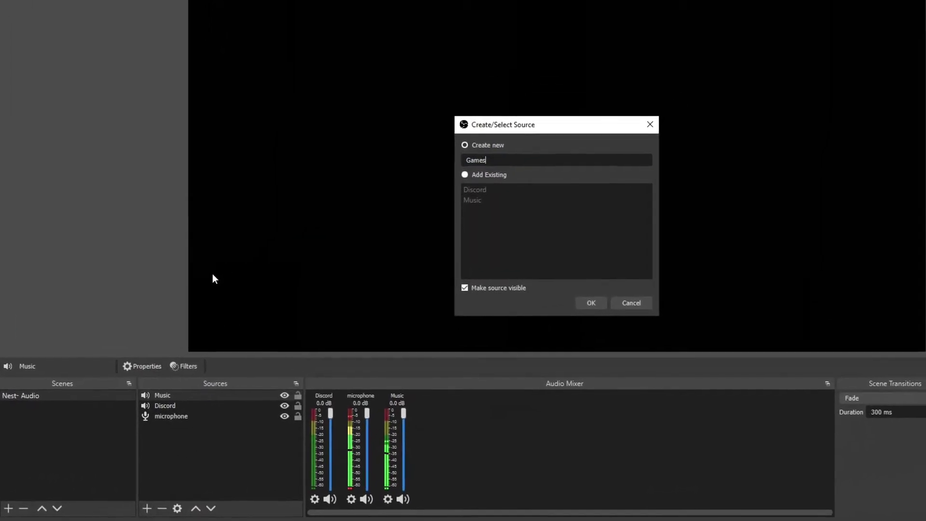
left_click(591, 303)
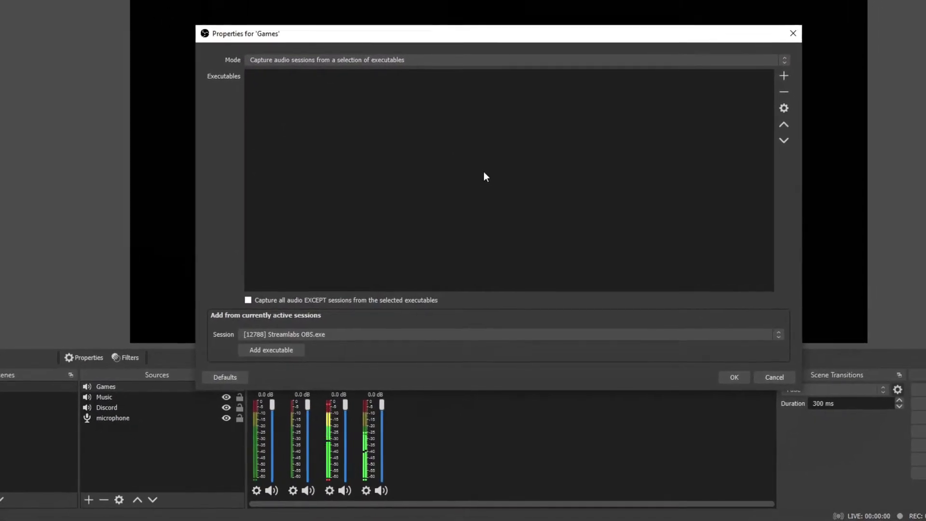
left_click(292, 332)
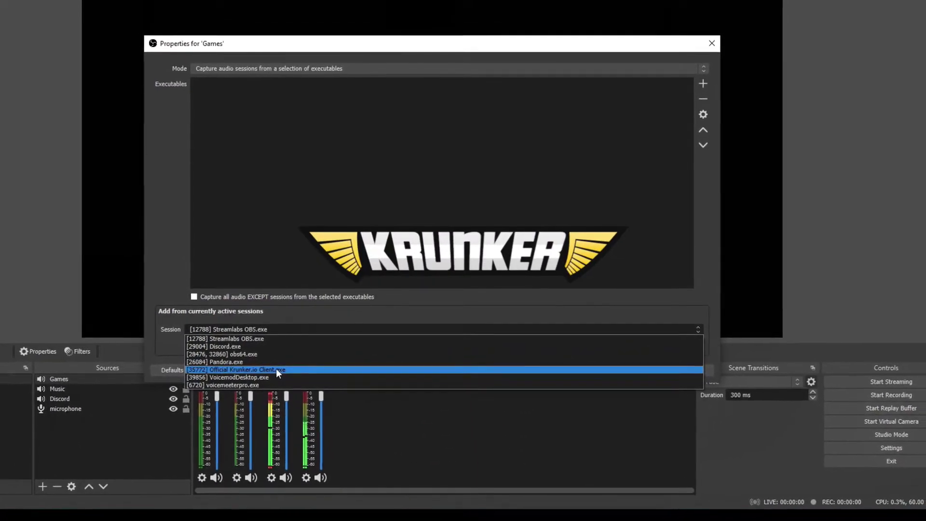
left_click(276, 370)
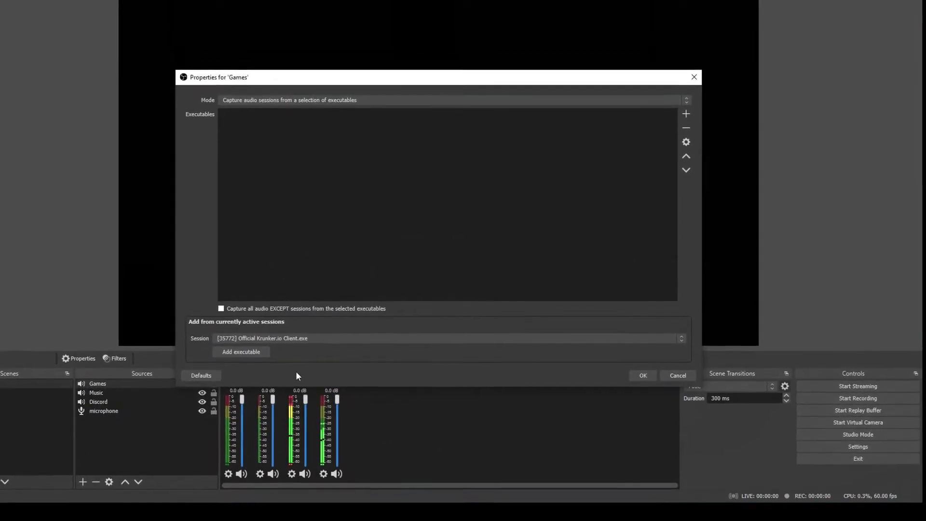
left_click(254, 343)
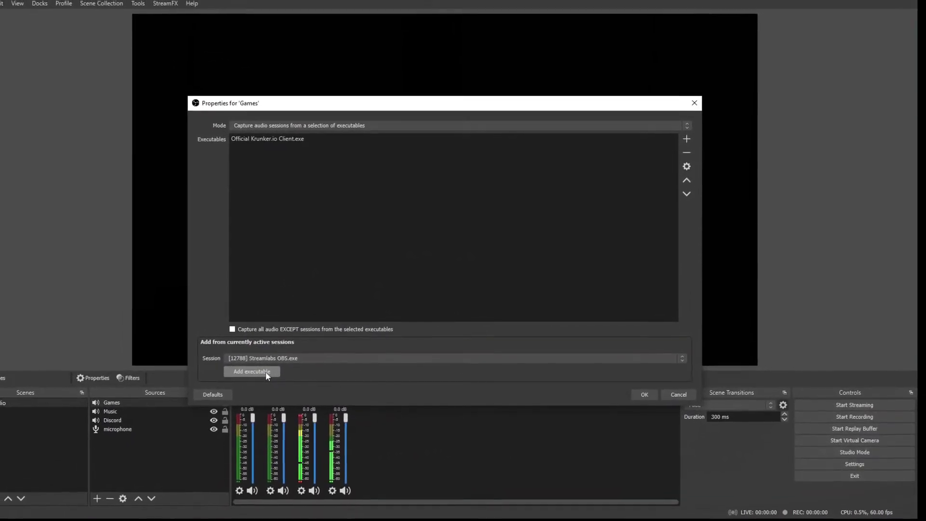
left_click(650, 401)
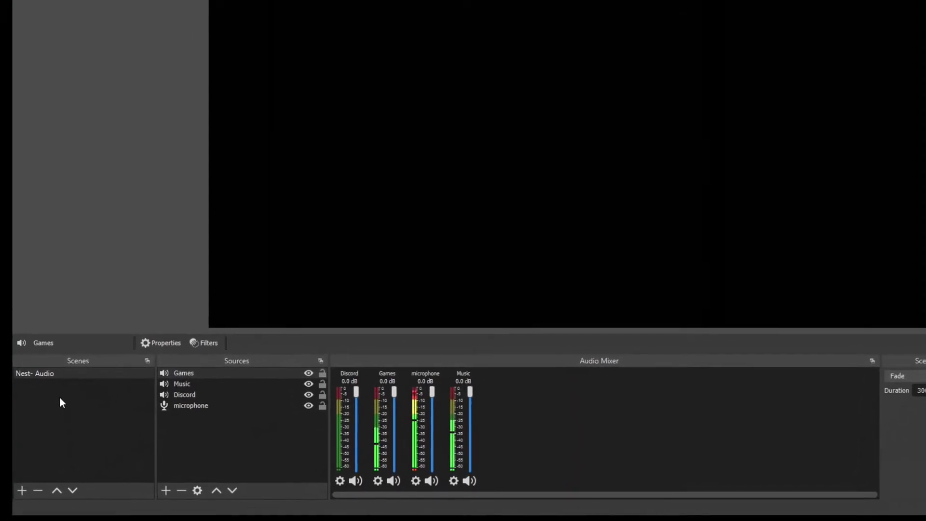
Create a 'Live' scene holding an 'Audio Mirror' source that mirrors Nest- Audio
left_click(31, 486)
type("L")
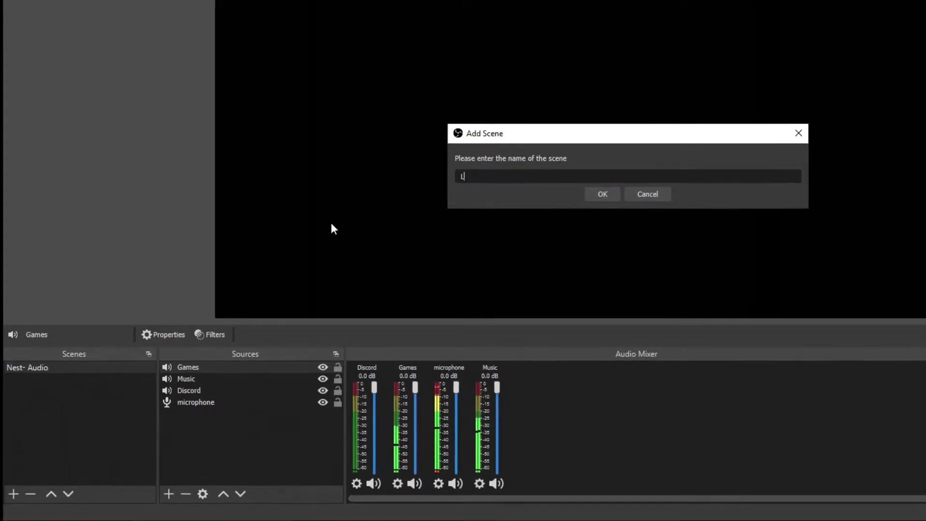
type("ive")
left_click(587, 197)
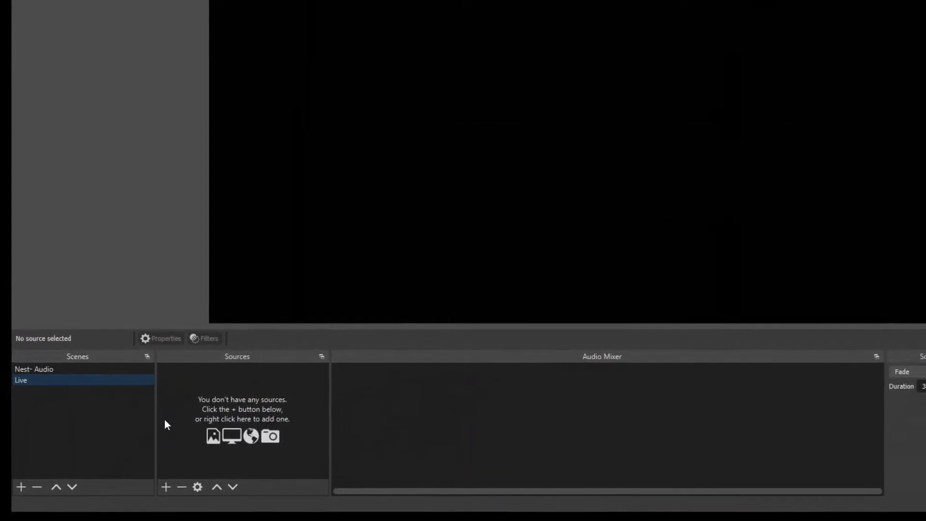
left_click(162, 489)
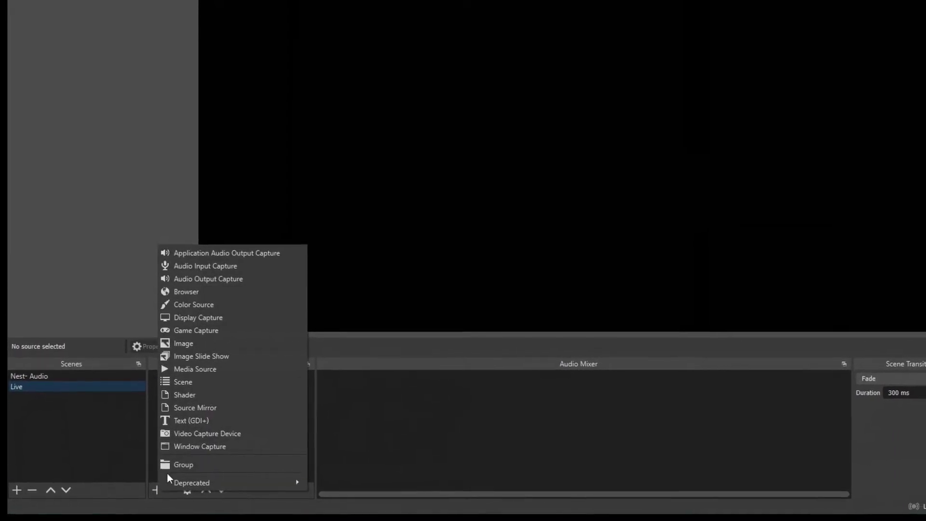
left_click(187, 412)
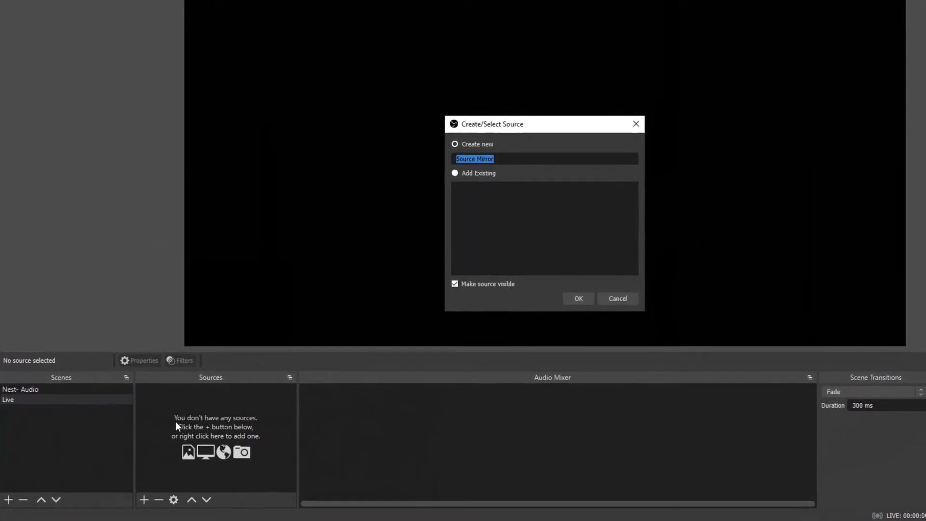
type("Audio M")
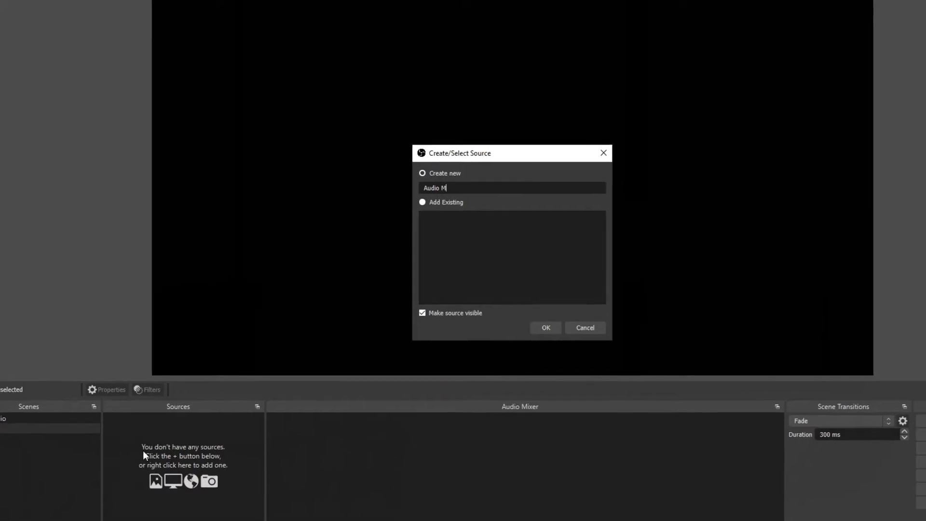
type("irror")
left_click(530, 341)
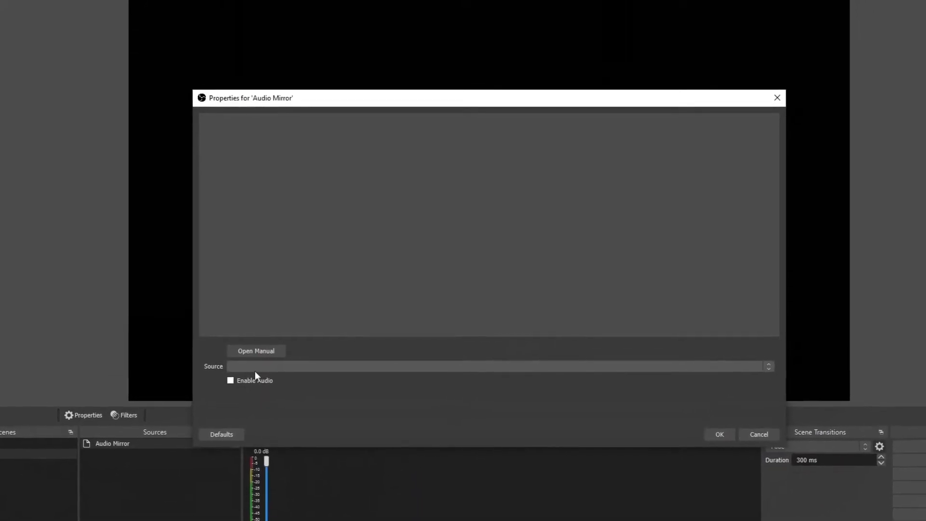
left_click(255, 373)
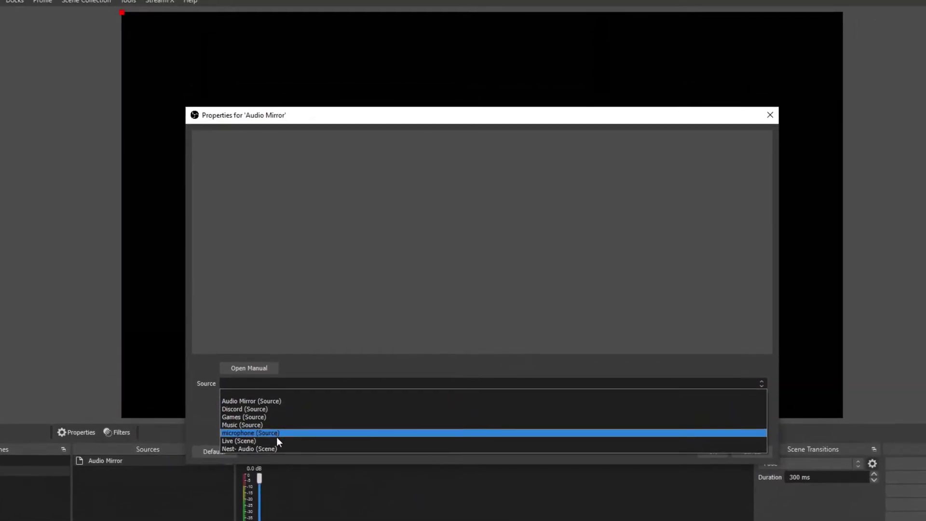
left_click(278, 456)
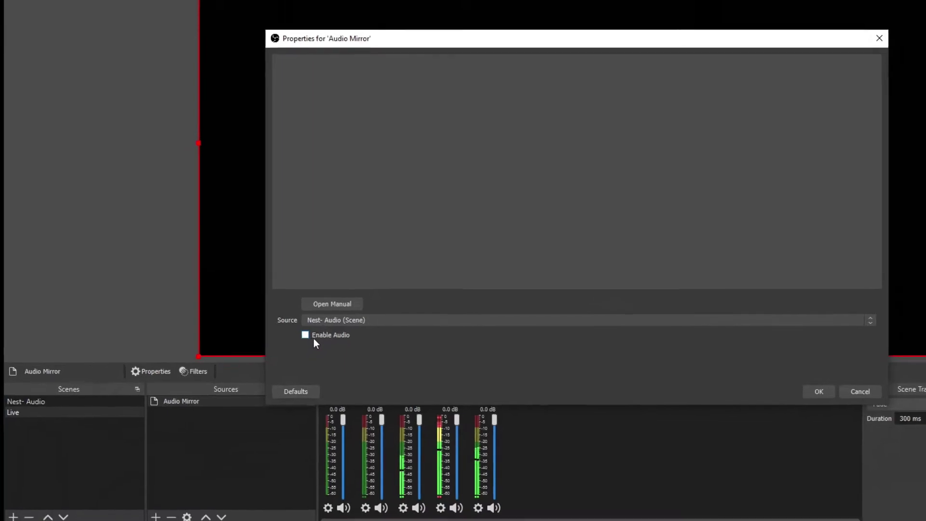
left_click(776, 424)
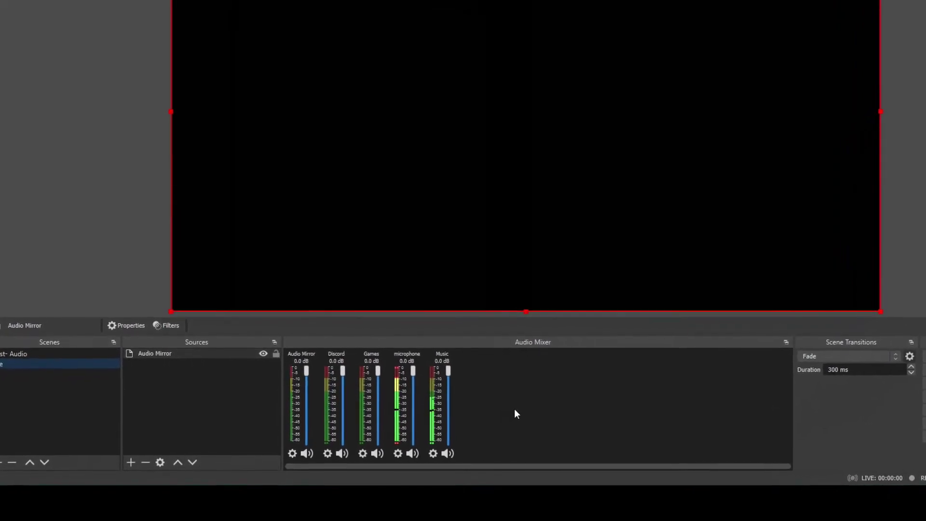
Open Advanced Audio Properties and inspect the Music and Discord monitoring options
left_click(434, 453)
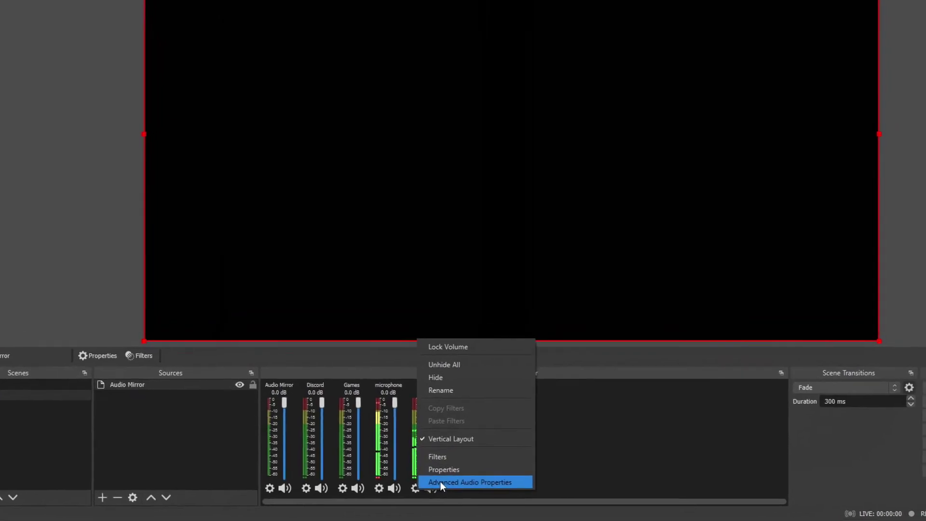
left_click(431, 491)
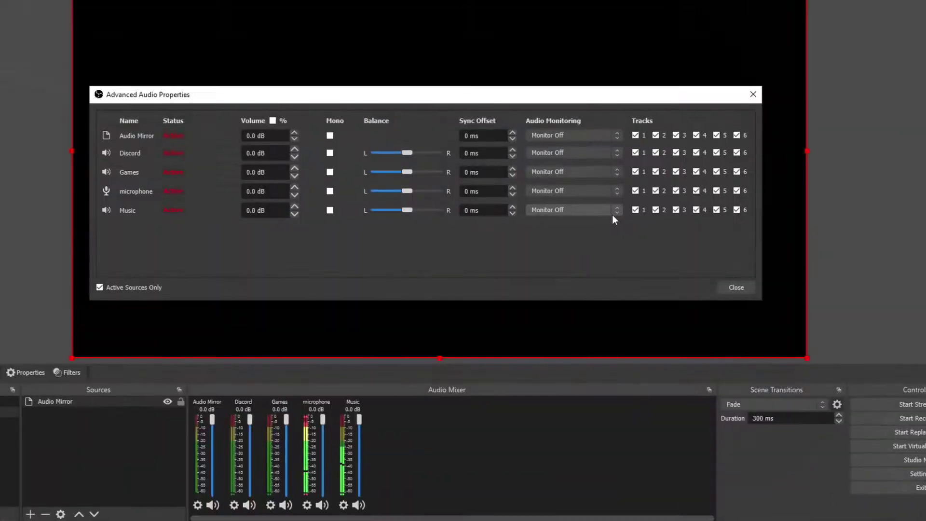
left_click(612, 208)
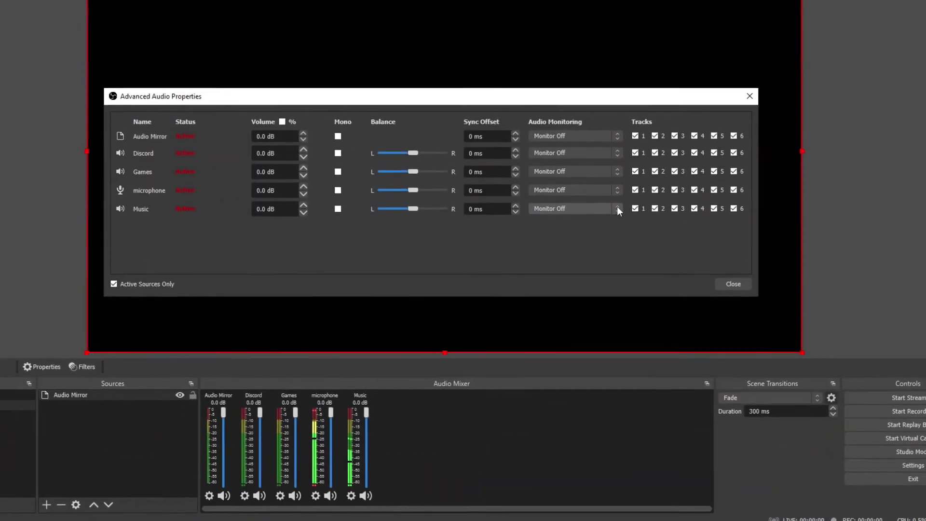
left_click(618, 222)
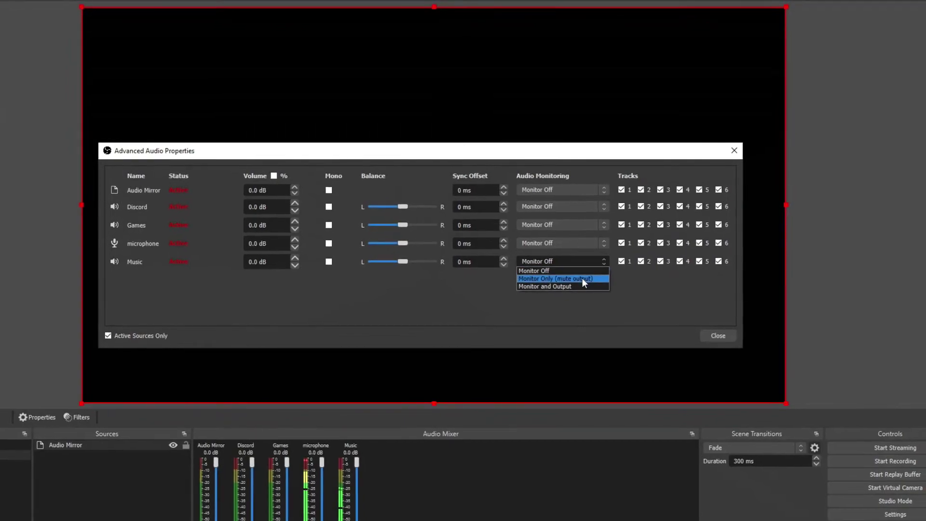
left_click(580, 278)
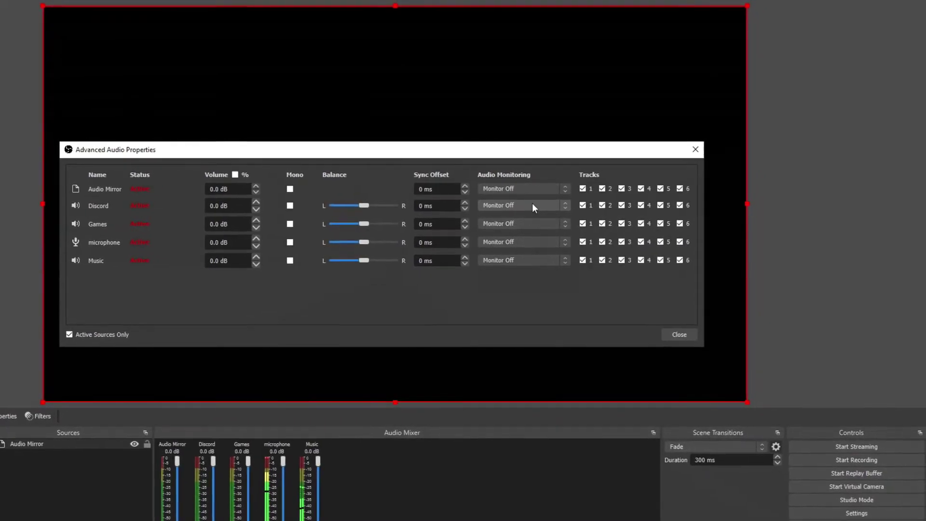
left_click(530, 206)
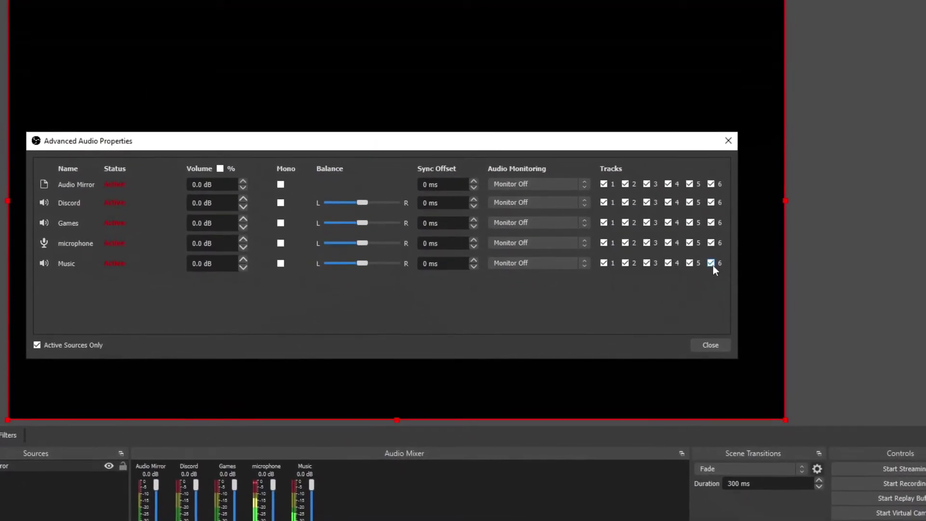
Uncheck track 6 for Music and Discord, then close Advanced Audio Properties
left_click(712, 263)
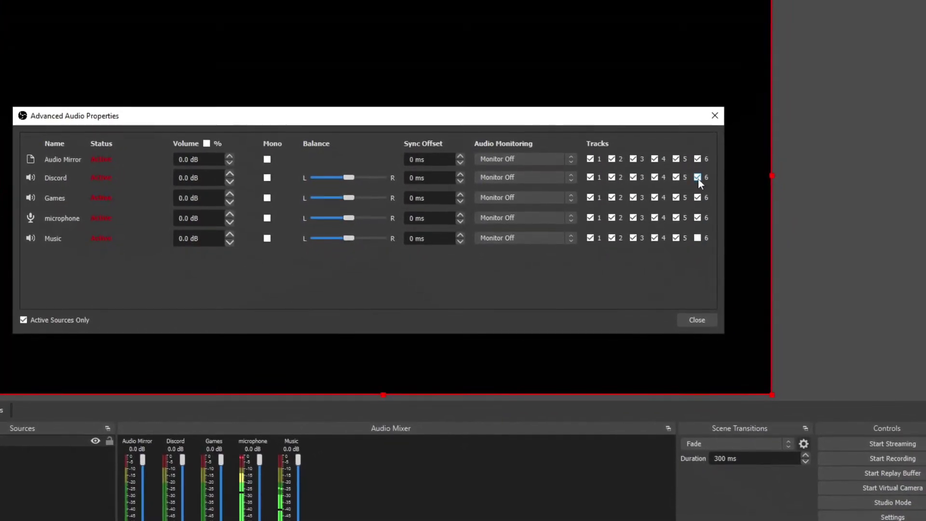
left_click(698, 177)
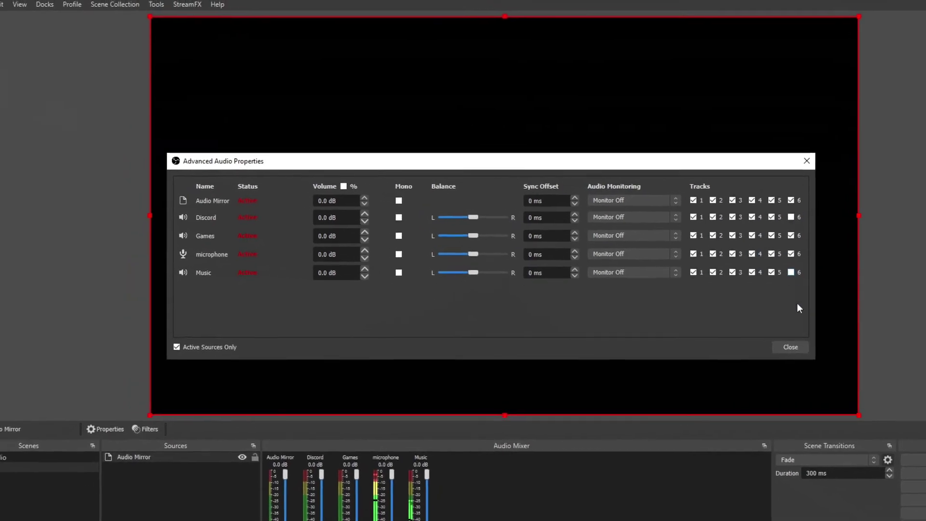
left_click(800, 348)
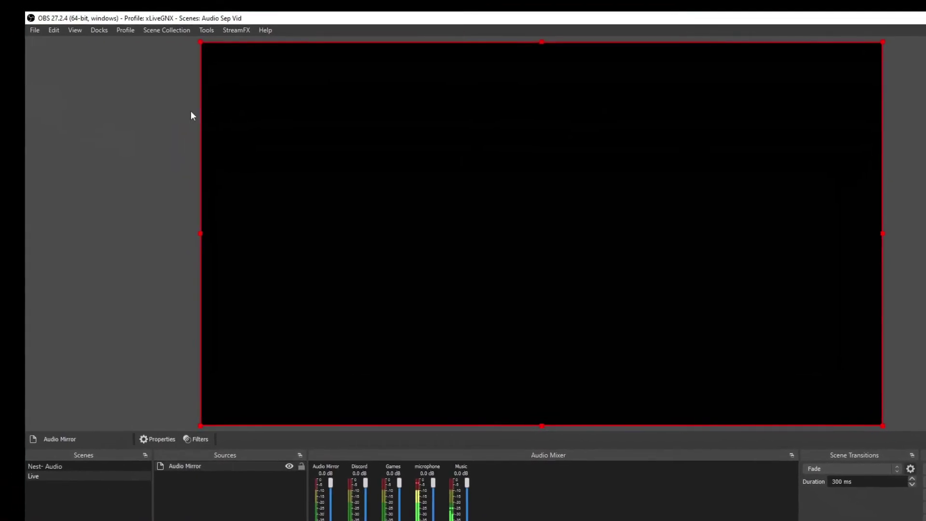
Confirm the Output settings use track 6 as the Twitch VOD track, then accept the settings
left_click(58, 35)
left_click(86, 77)
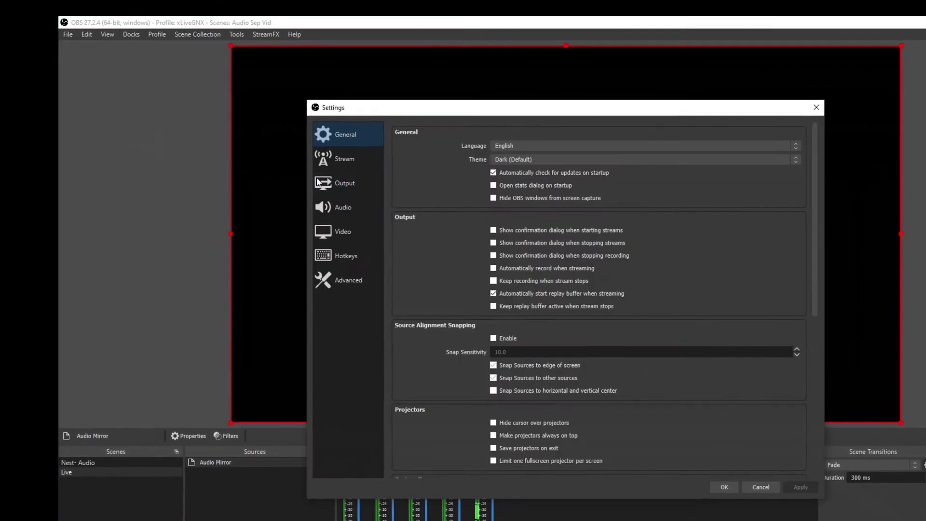
left_click(341, 184)
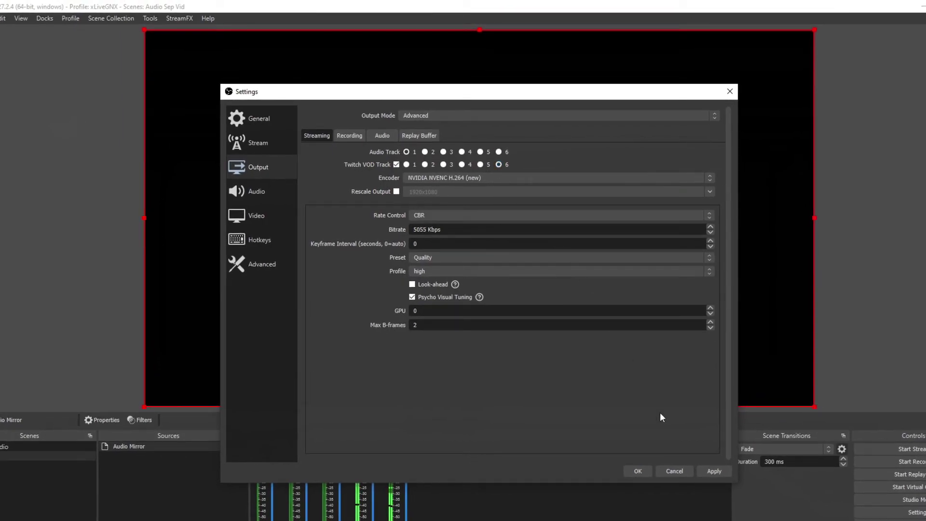
left_click(641, 470)
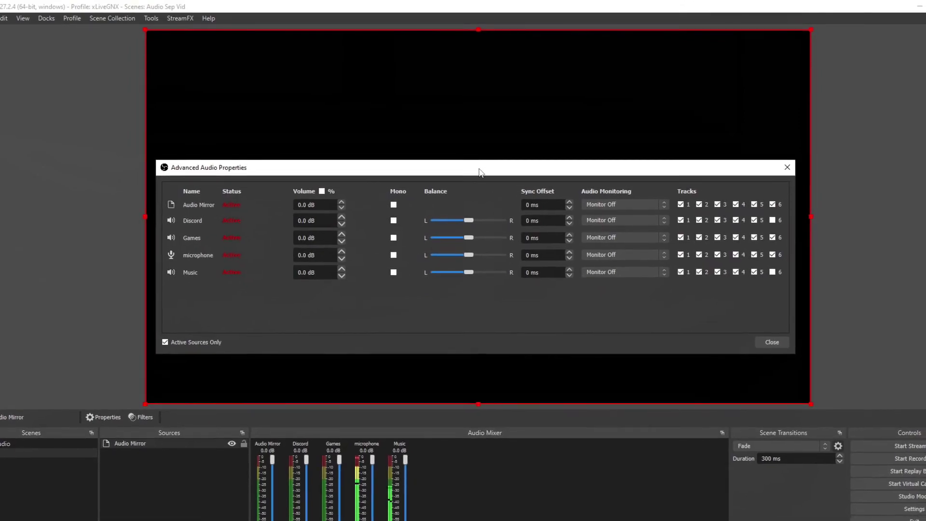